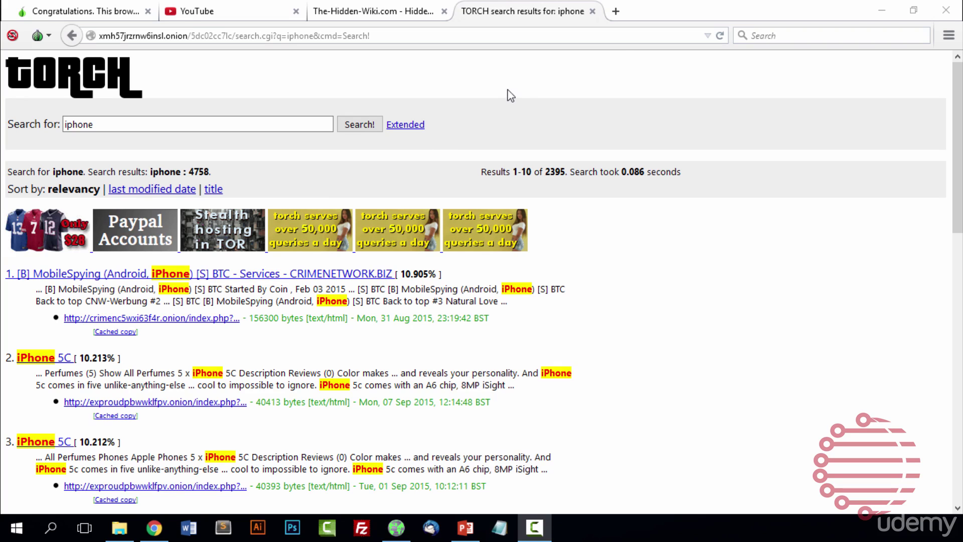
# Step: Load the pasted AlphaBay Market onion address in a new tab
pyautogui.click(624, 10)
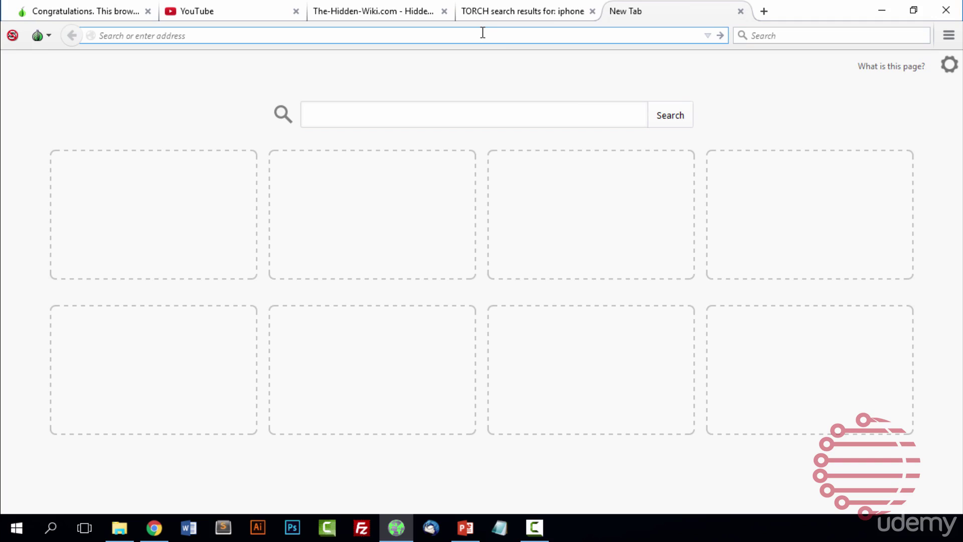
pyautogui.rightClick(483, 33)
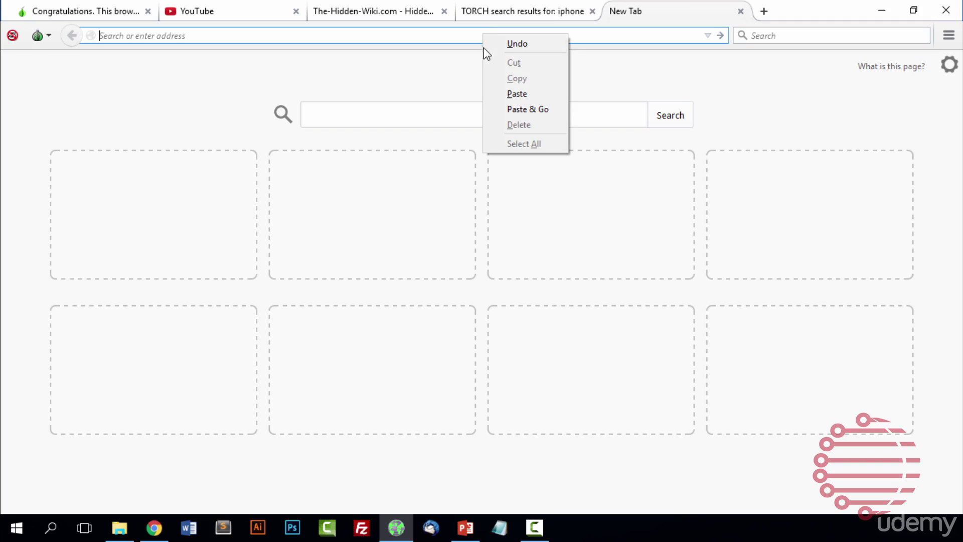
pyautogui.click(503, 108)
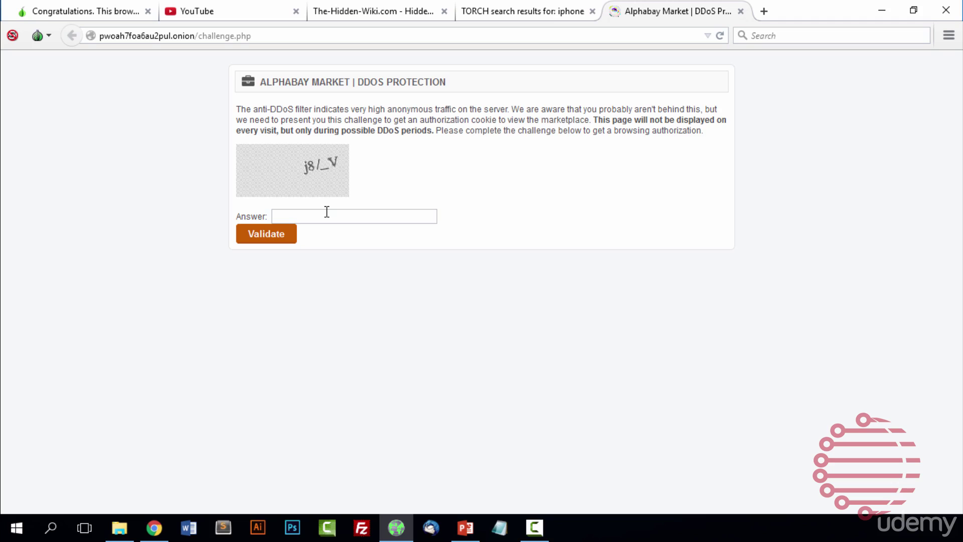
# Step: Enter the captcha answer on the DDoS protection page and validate it
pyautogui.click(330, 217)
pyautogui.write('j8/_V')
pyautogui.click(263, 237)
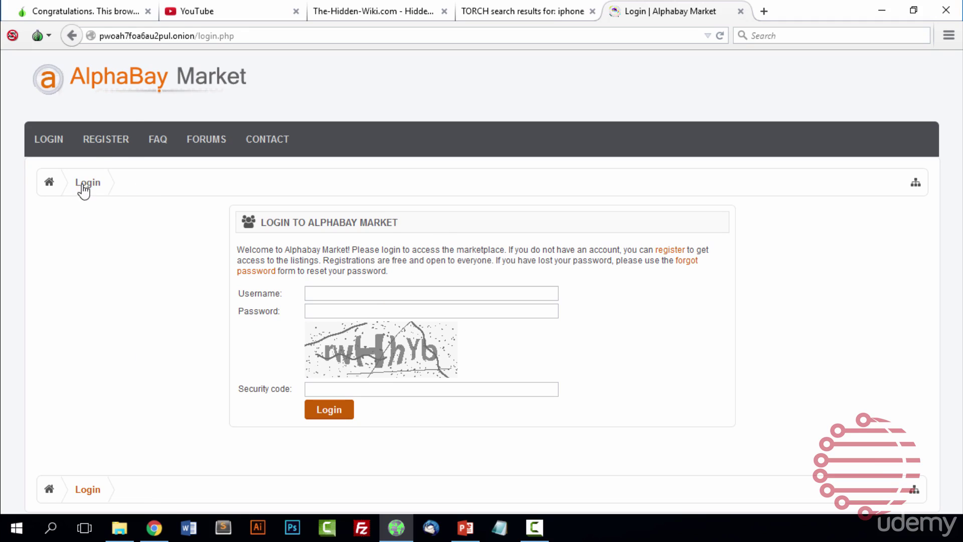
# Step: On the registration page, enter the username, password, password confirmation and six-digit PIN
pyautogui.click(104, 143)
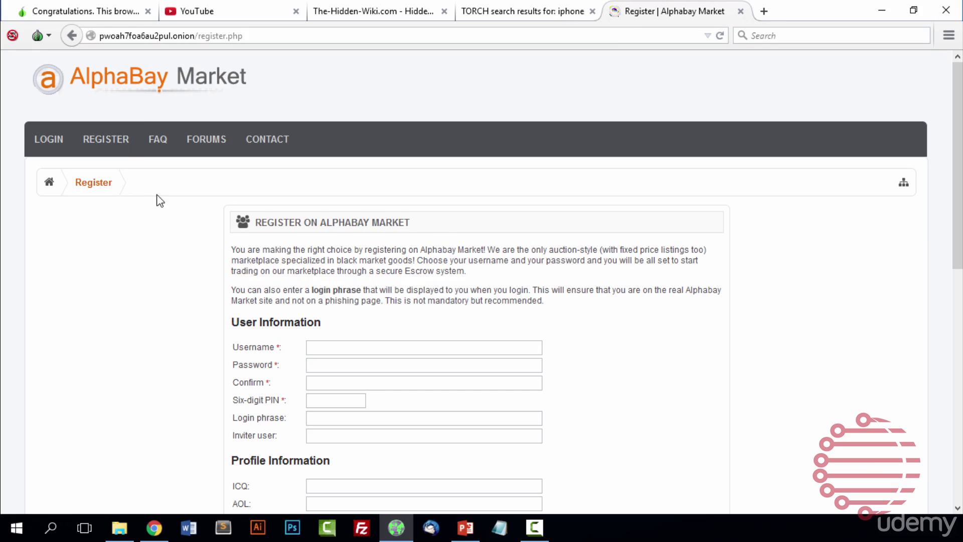
pyautogui.scroll(-5, 333, 387)
pyautogui.scroll(3, 332, 383)
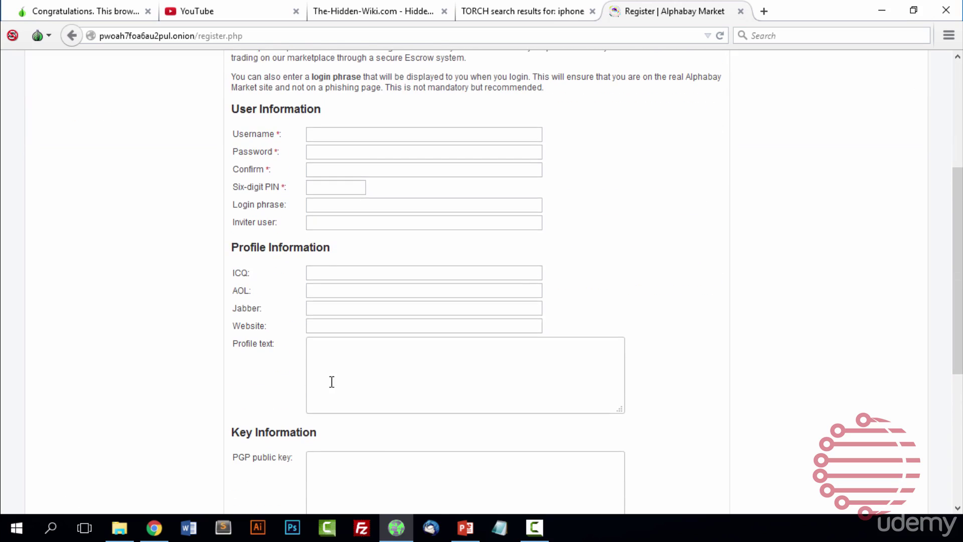
pyautogui.click(333, 135)
pyautogui.write('darkweb')
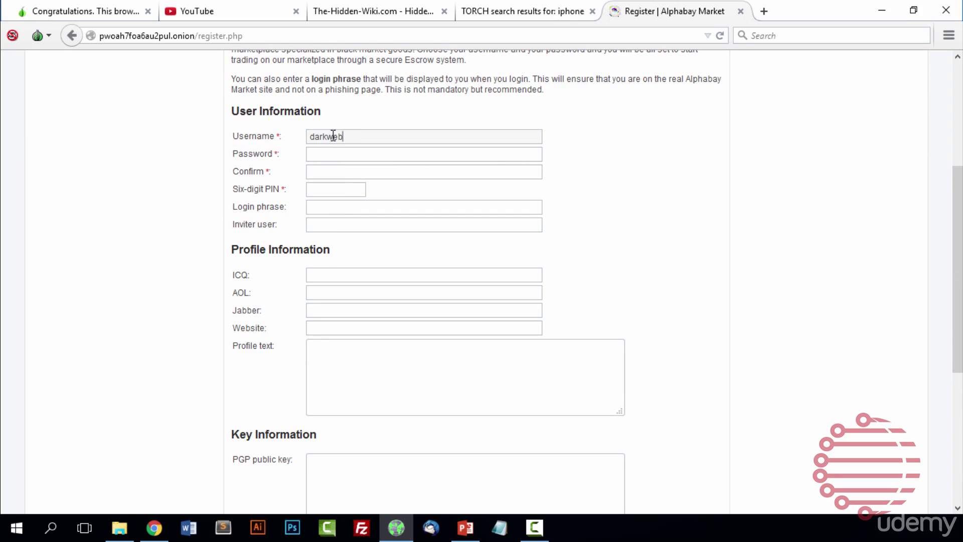
pyautogui.write('tester')
pyautogui.press('Tab')
pyautogui.write('**************')
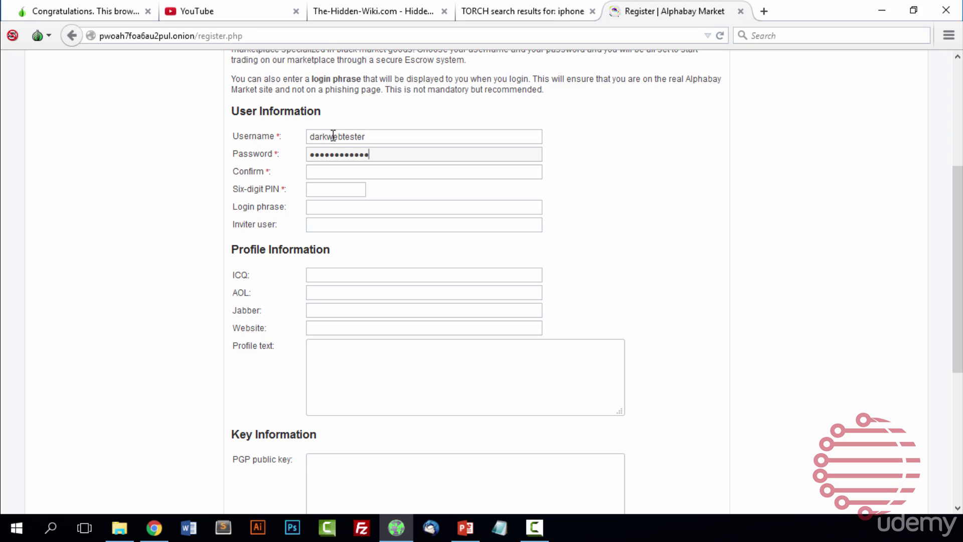
pyautogui.press('Tab')
pyautogui.write('**************')
pyautogui.press('Tab')
pyautogui.write('******')
# Step: Enter the login phrase, leaving the inviter field empty
pyautogui.click(330, 211)
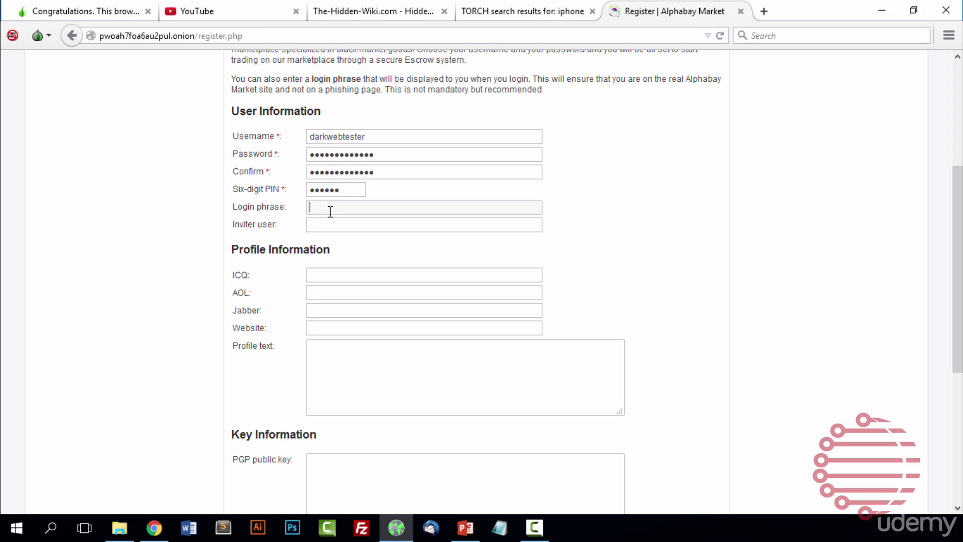
pyautogui.write('Pin en')
pyautogui.write('sy')
pyautogui.click(330, 222)
pyautogui.write('d')
pyautogui.press('BackSpace')
pyautogui.write('d')
pyautogui.press('BackSpace')
pyautogui.moveTo(959, 240); pyautogui.dragTo(958, 324)
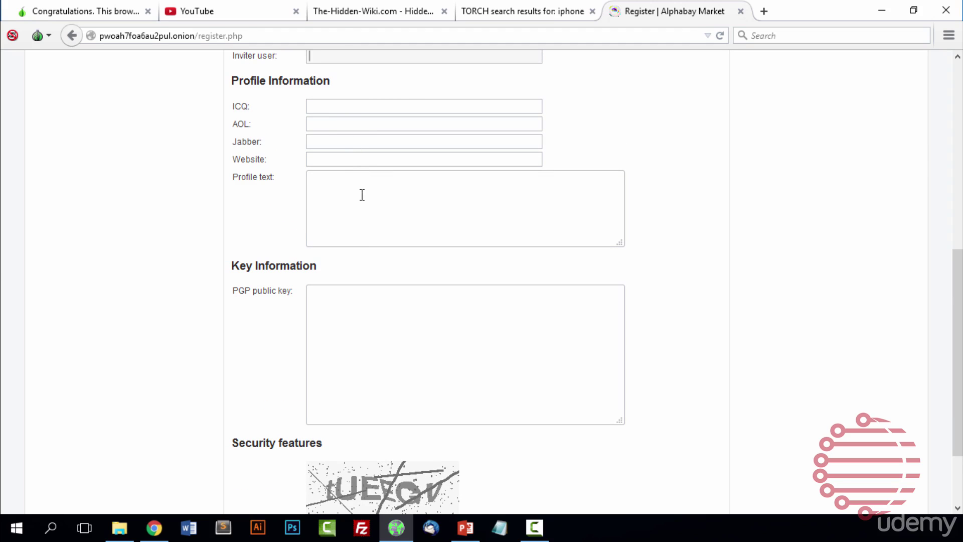
pyautogui.click(349, 162)
pyautogui.write('www.darkwebacademy.com')
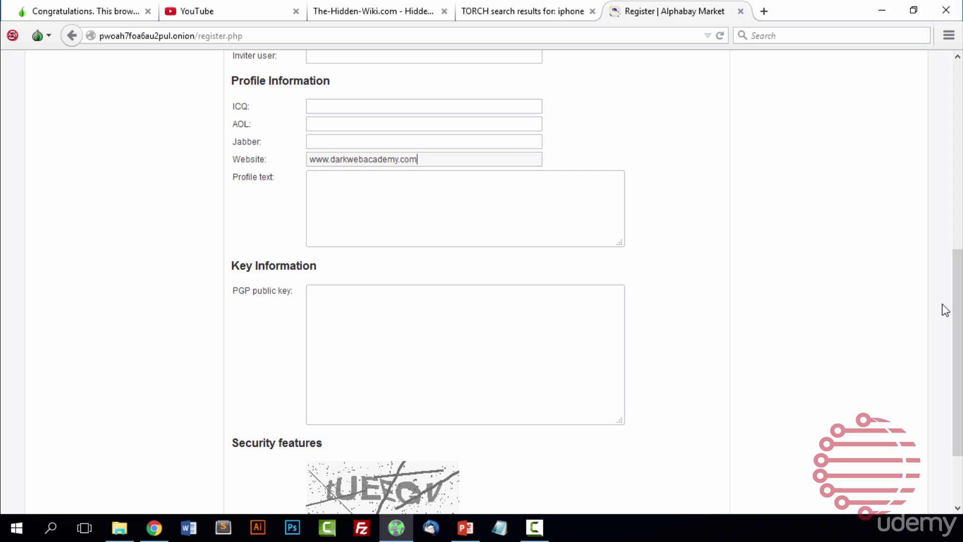
pyautogui.scroll(-3, 954, 321)
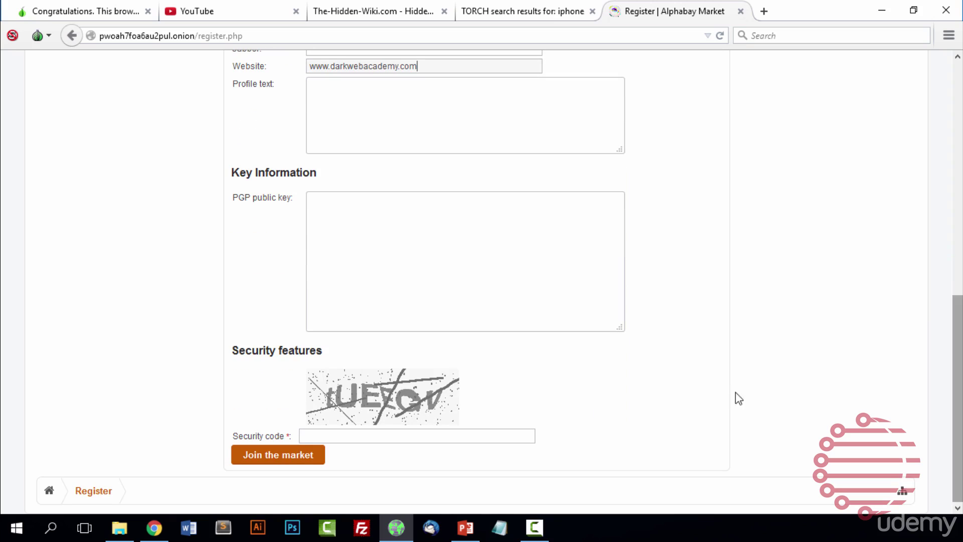
pyautogui.click(427, 434)
pyautogui.write('tUEEG')
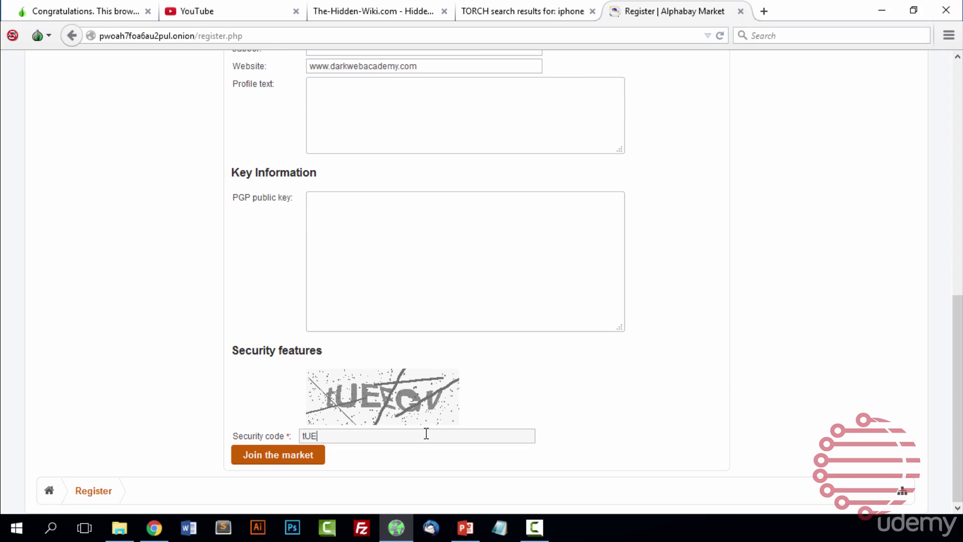
pyautogui.write('V')
pyautogui.click(301, 461)
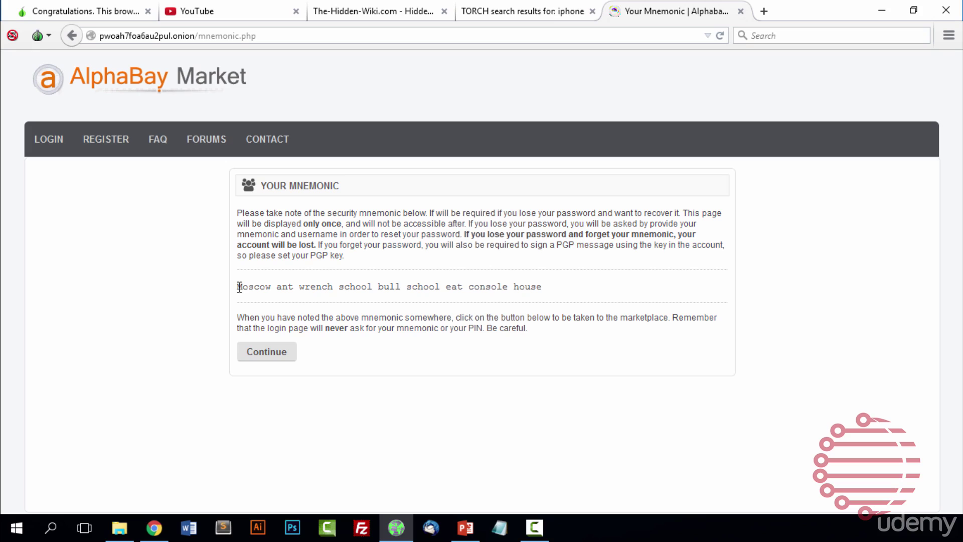
# Step: Select the one-time recovery mnemonic line, then continue to the marketplace
pyautogui.moveTo(240, 287); pyautogui.dragTo(355, 315)
pyautogui.click(576, 266)
pyautogui.tripleClick(555, 293)
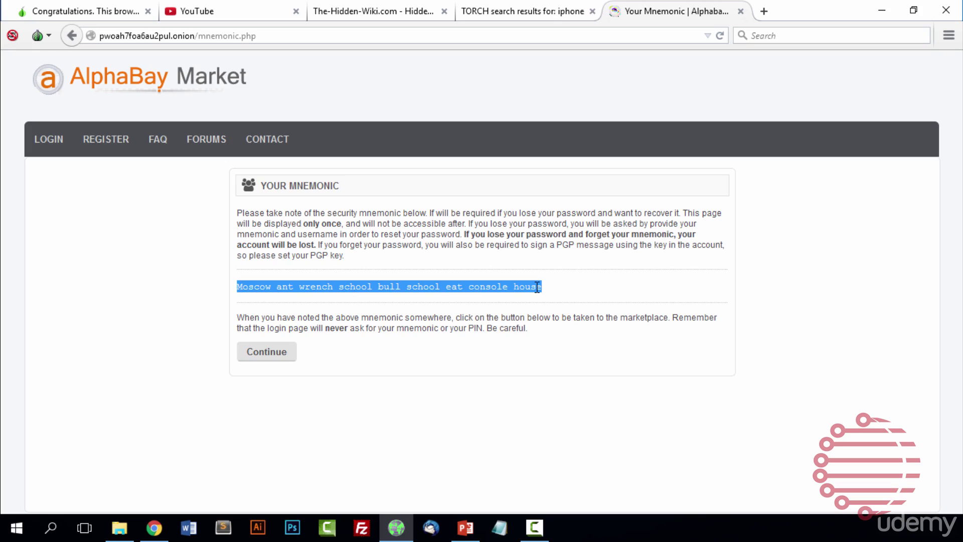
pyautogui.click(287, 357)
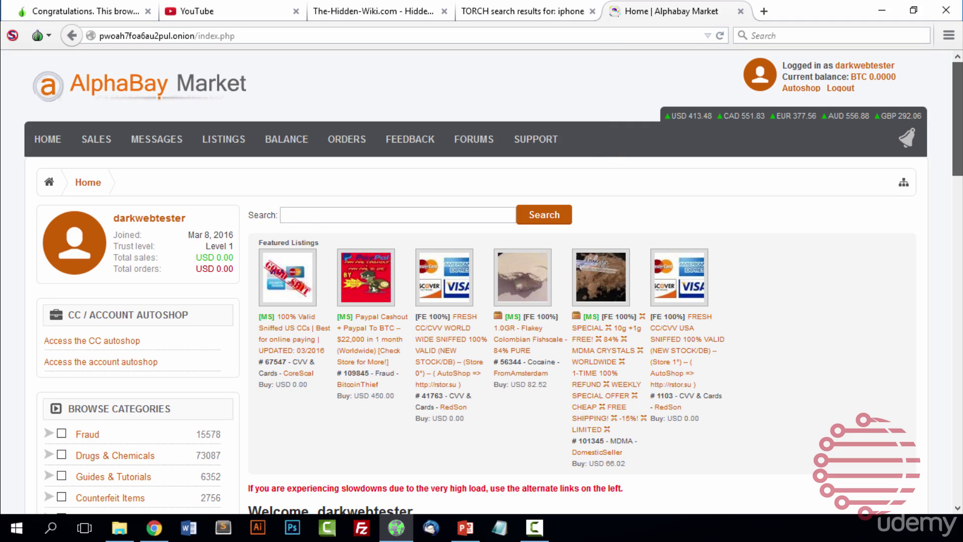
# Step: Scroll the home page to view Browse Categories, the welcome message and News
pyautogui.scroll(-5, 419, 98)
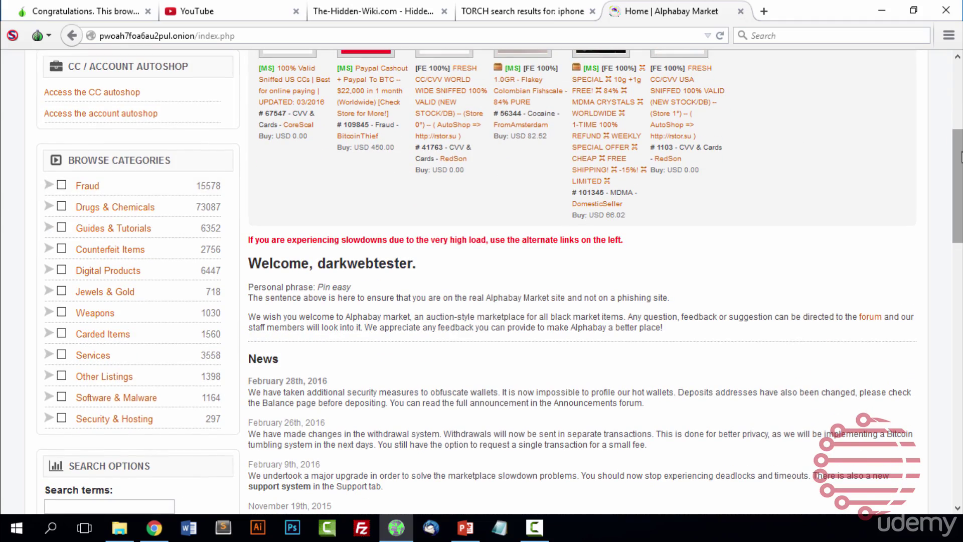
pyautogui.moveTo(960, 157); pyautogui.dragTo(959, 87)
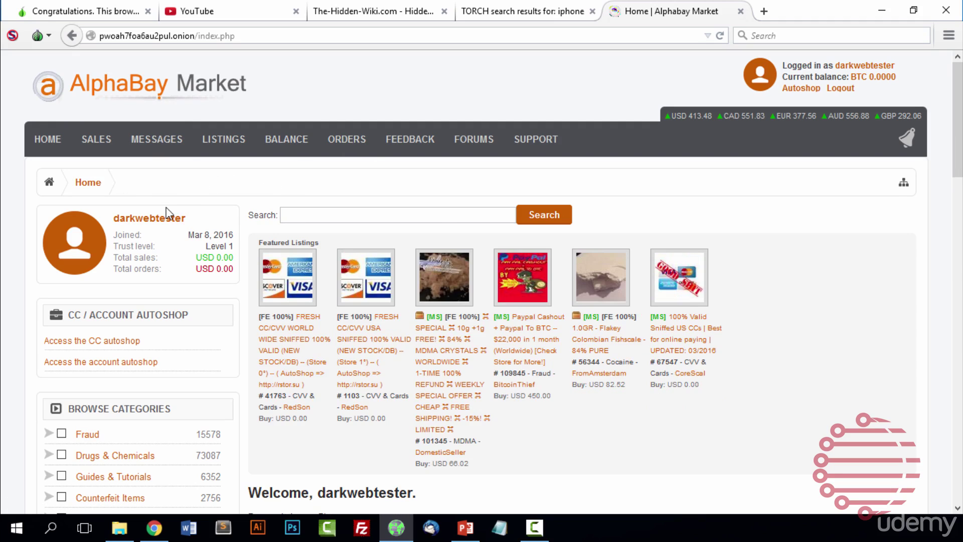
pyautogui.scroll(-10, 565, 187)
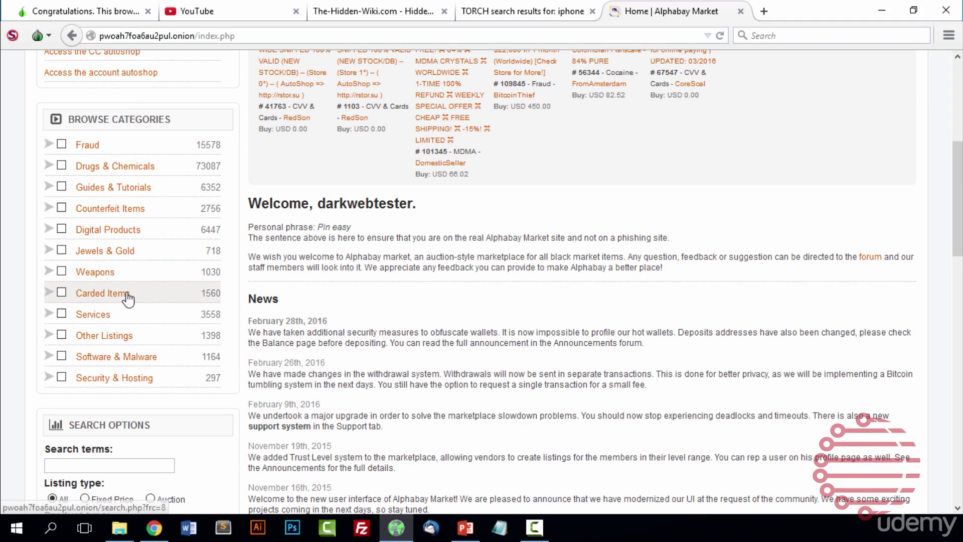
# Step: Browse the Services category search results, 3558 listings topped by Fast PayPal Deposits
pyautogui.click(105, 318)
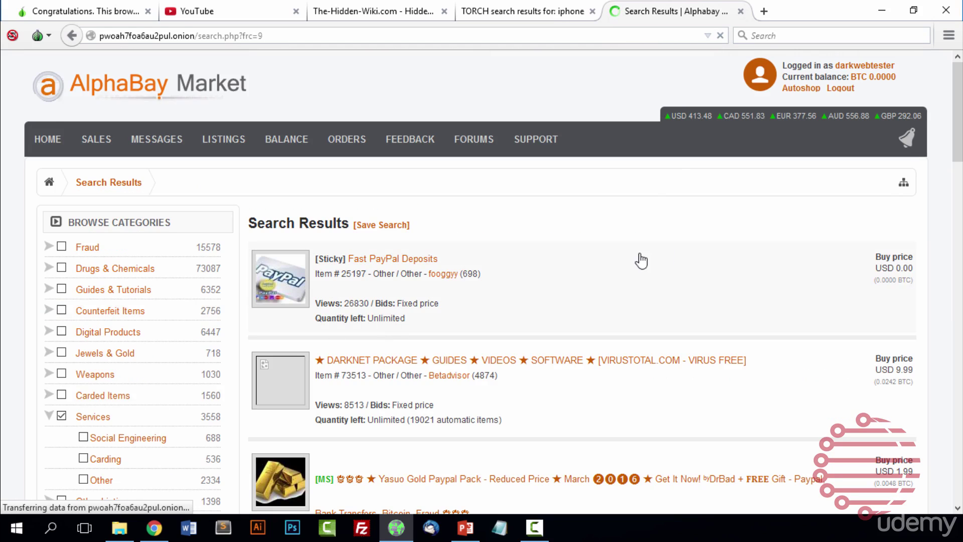
pyautogui.scroll(-3, 375, 348)
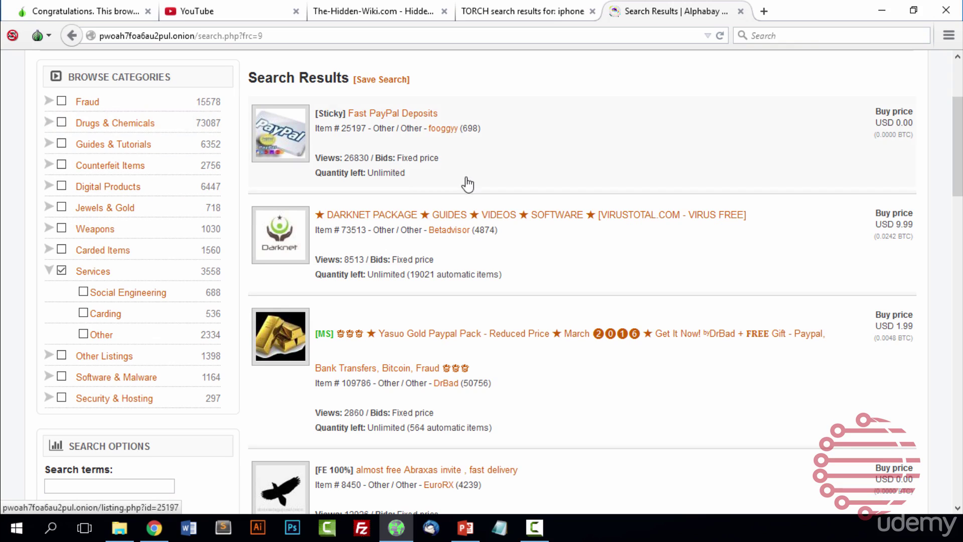
pyautogui.scroll(-2, 901, 241)
pyautogui.scroll(-20, 482, 281)
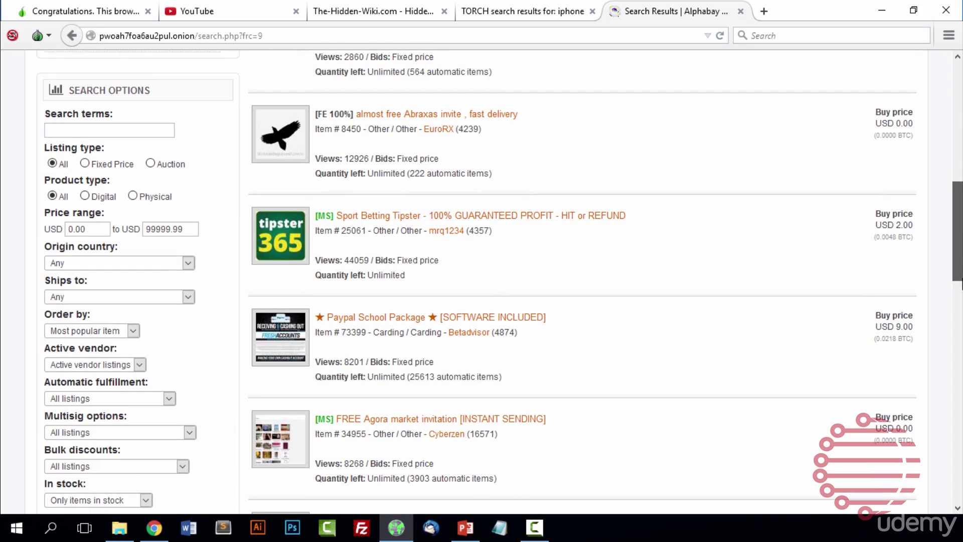
pyautogui.scroll(-10, 481, 281)
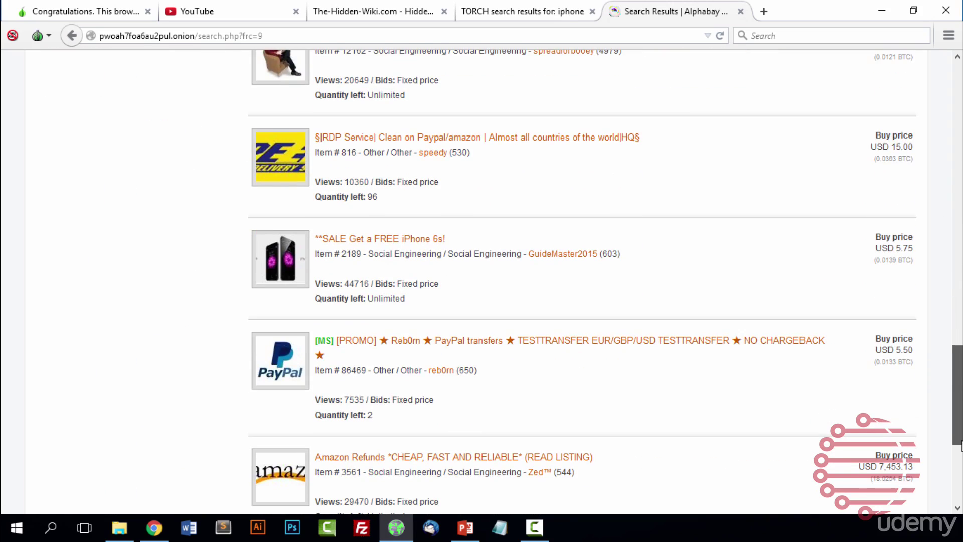
pyautogui.scroll(10, 482, 281)
pyautogui.scroll(15, 851, 107)
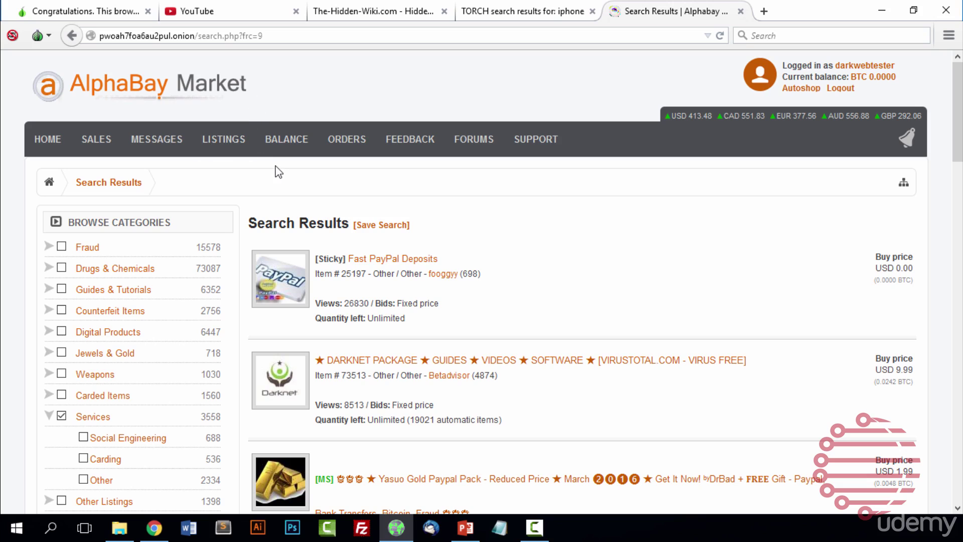
# Step: From home, open the Paypal Cashout + Paypal To BTC listing (USD 450.00) and view its feedback
pyautogui.click(45, 144)
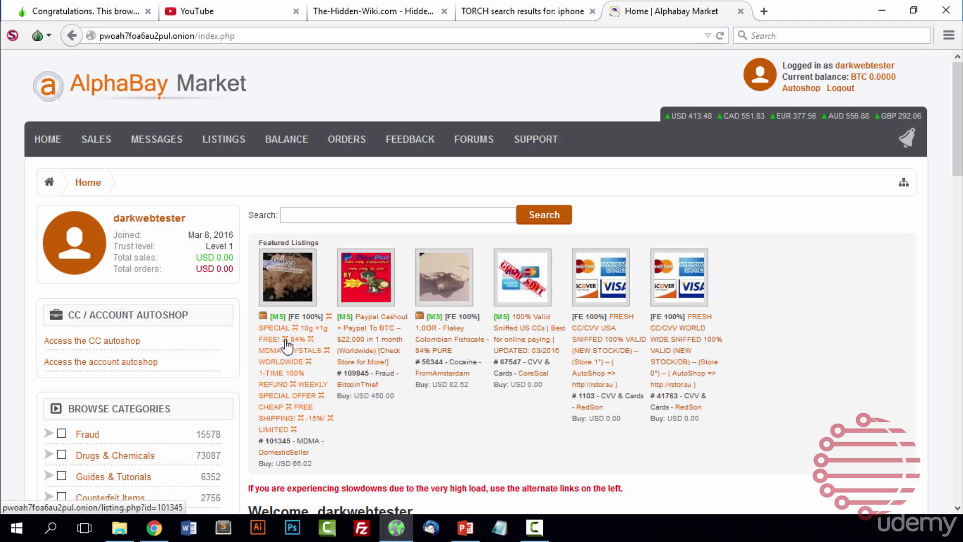
pyautogui.click(389, 366)
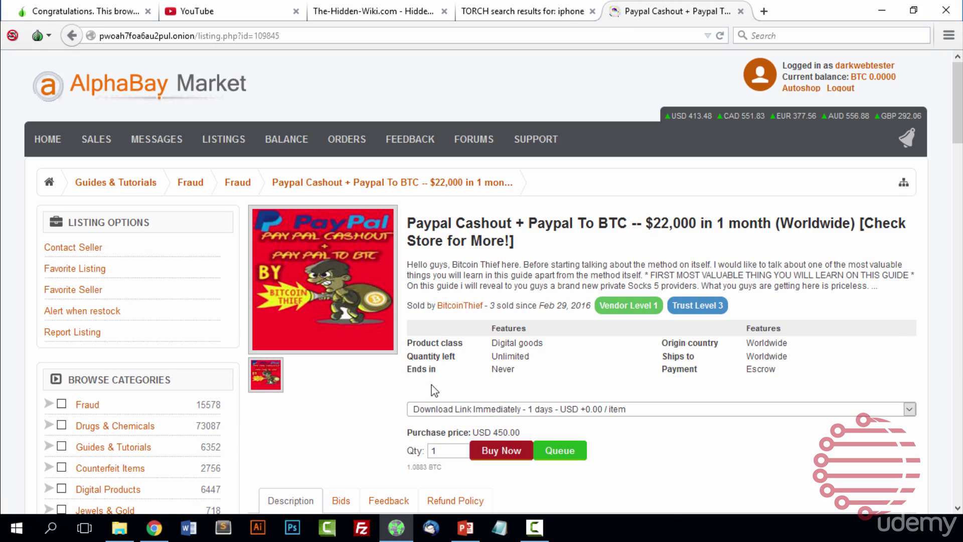
pyautogui.scroll(-10, 435, 390)
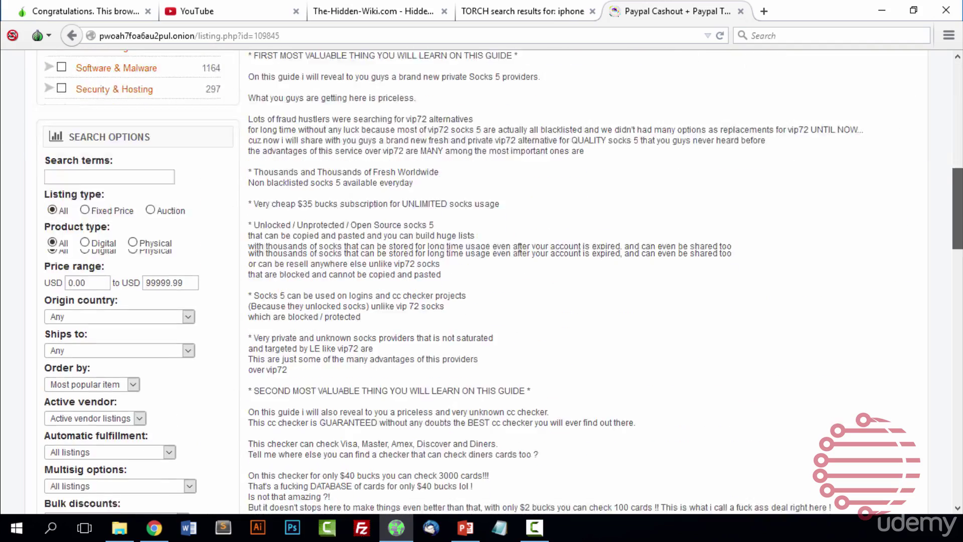
pyautogui.scroll(-15, 587, 282)
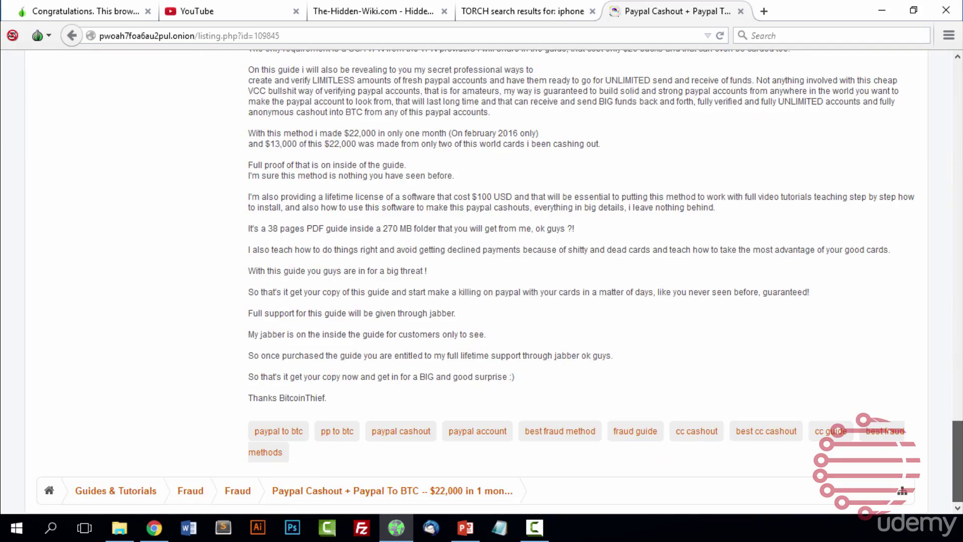
pyautogui.scroll(10, 959, 385)
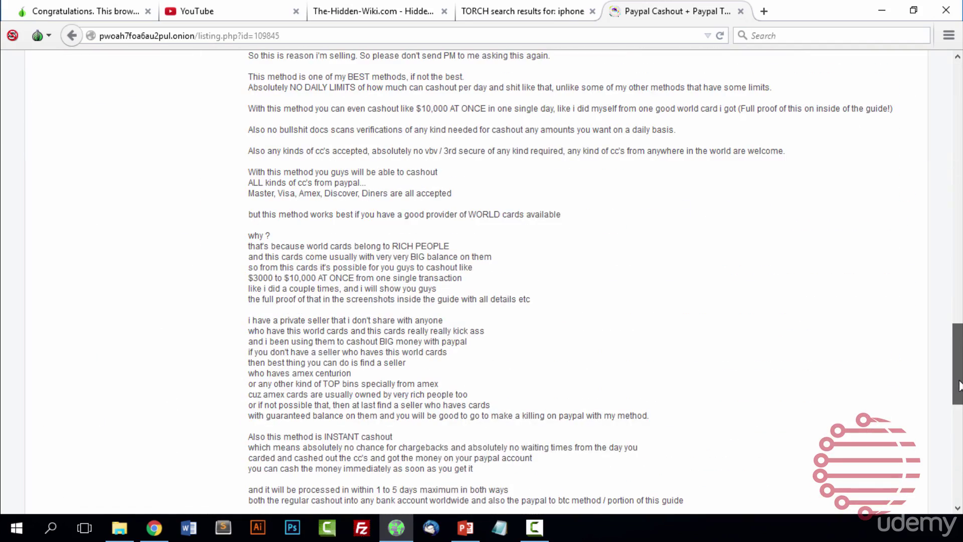
pyautogui.moveTo(959, 385); pyautogui.dragTo(885, 122)
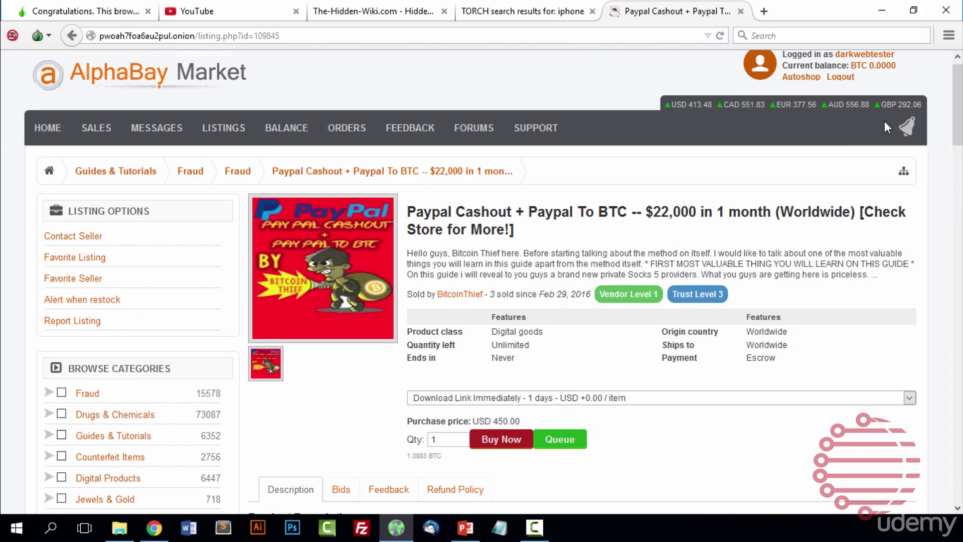
pyautogui.click(387, 490)
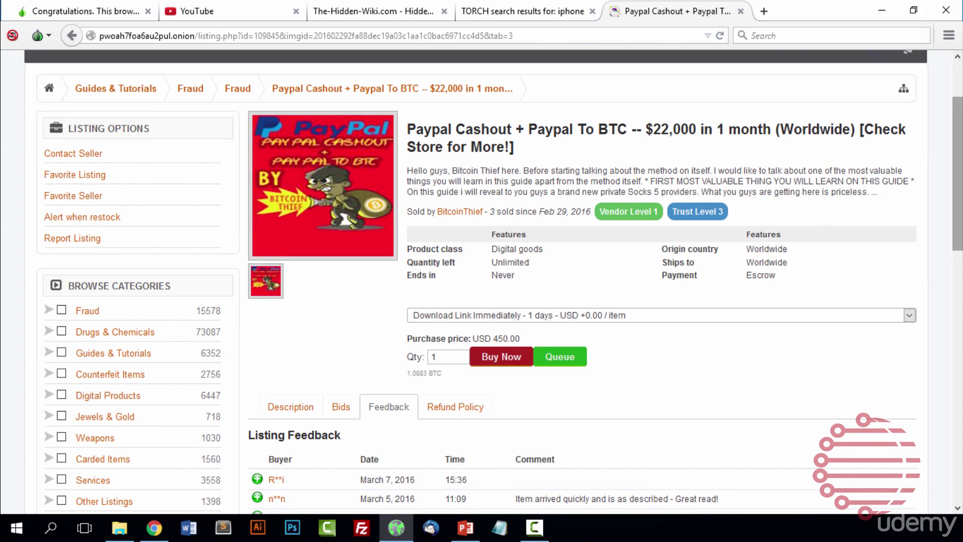